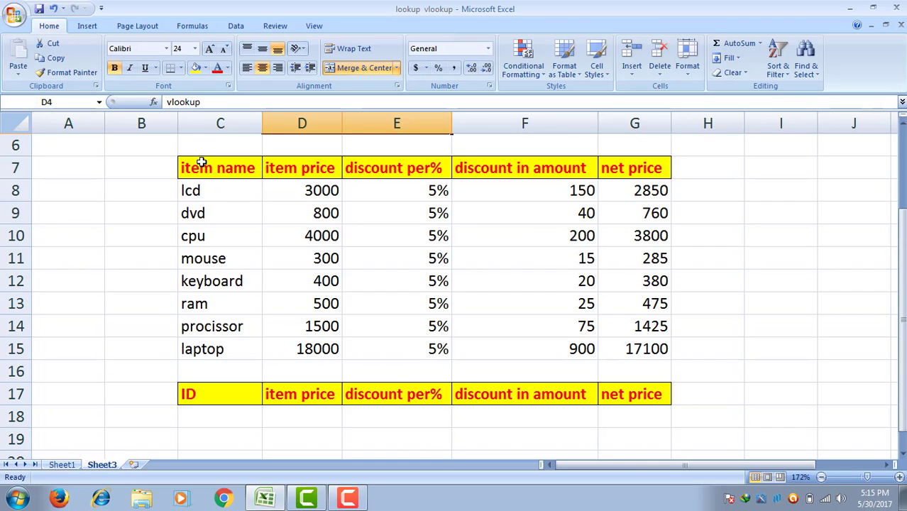
# Start a VLOOKUP formula in D18 with C18 as the lookup value and C7:G15 as the table array
pyautogui.click(222, 424)
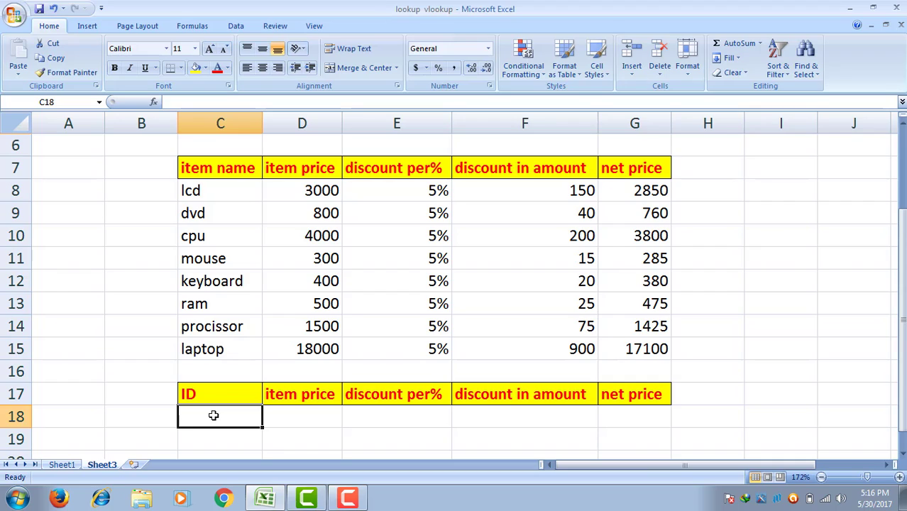
pyautogui.click(281, 413)
pyautogui.write('=')
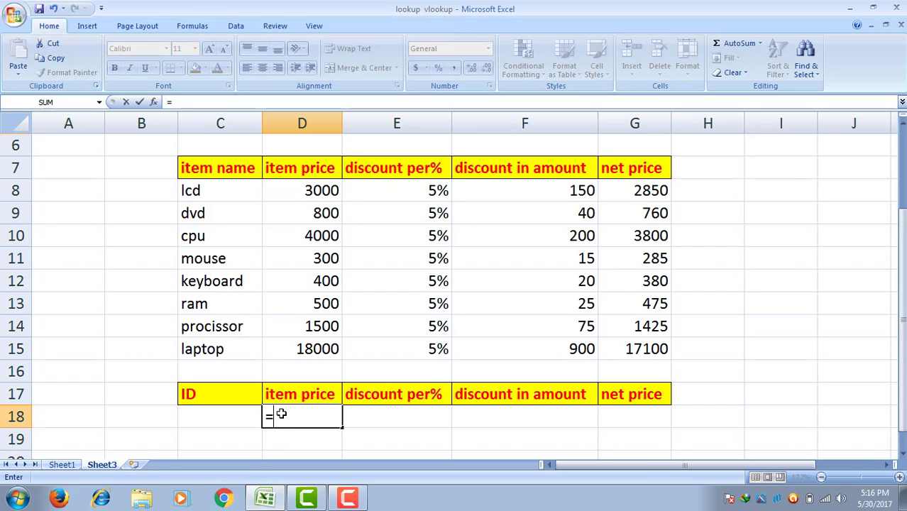
pyautogui.write('vlook')
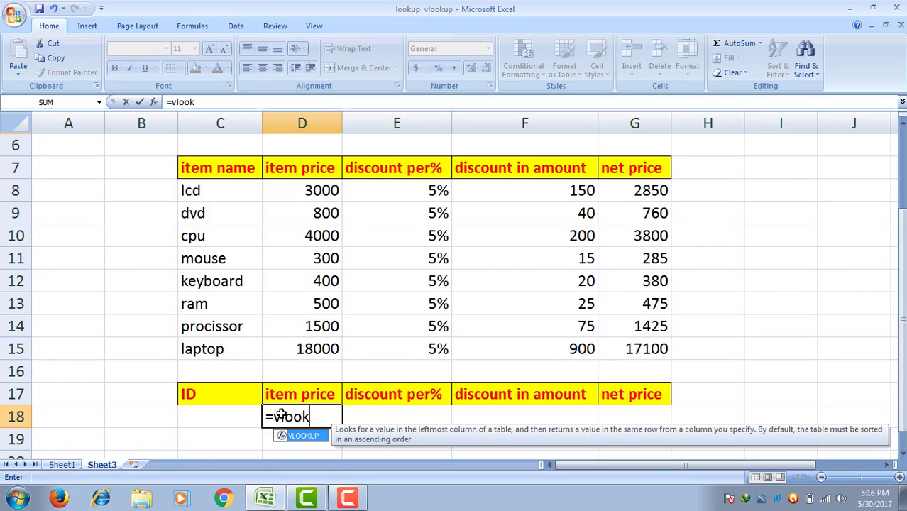
pyautogui.write('up(')
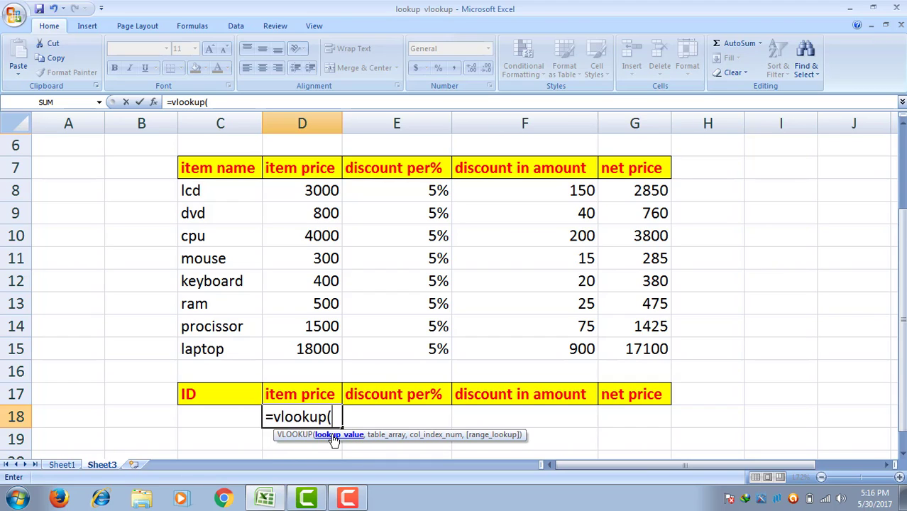
pyautogui.click(230, 415)
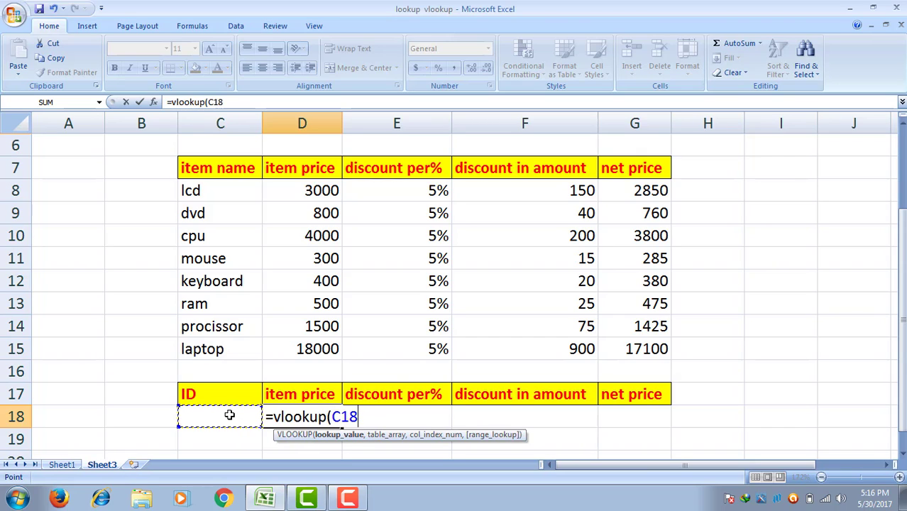
pyautogui.write(',')
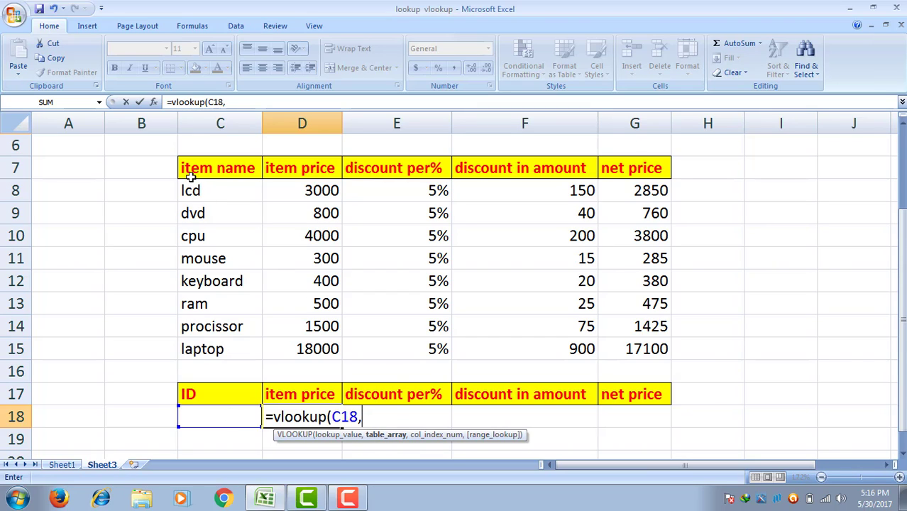
pyautogui.moveTo(190, 178); pyautogui.dragTo(626, 362)
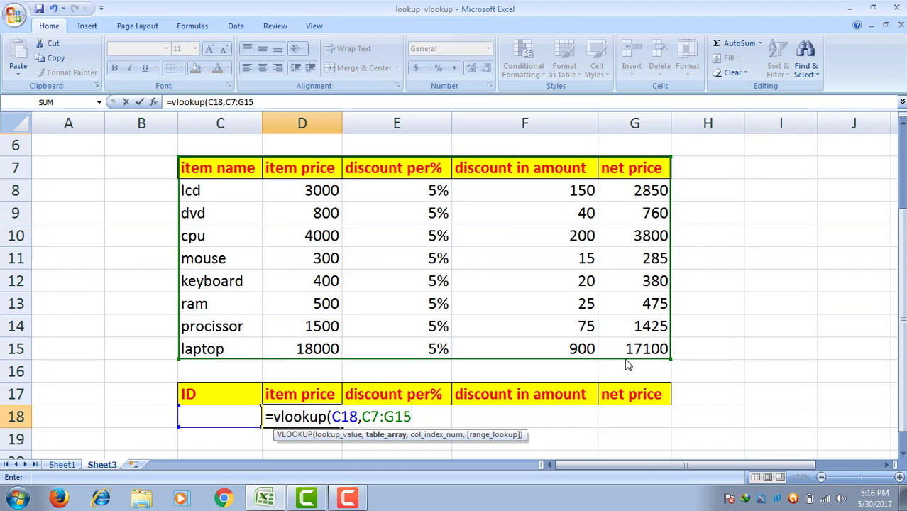
pyautogui.write(',')
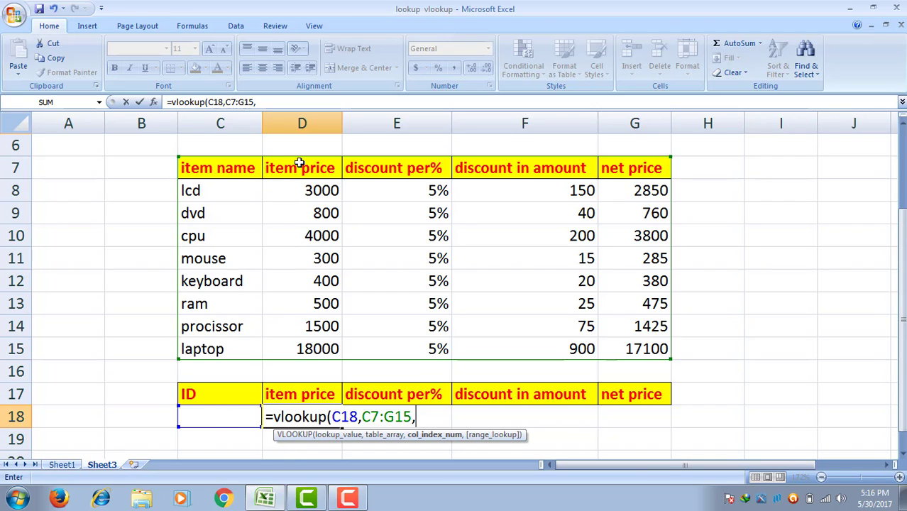
# Complete the VLOOKUP formula in D18 with column index 2 and FALSE for an exact match
pyautogui.moveTo(298, 163)
pyautogui.mouseDown()
pyautogui.moveTo(300, 290)
pyautogui.moveTo(297, 167)
pyautogui.mouseUp()
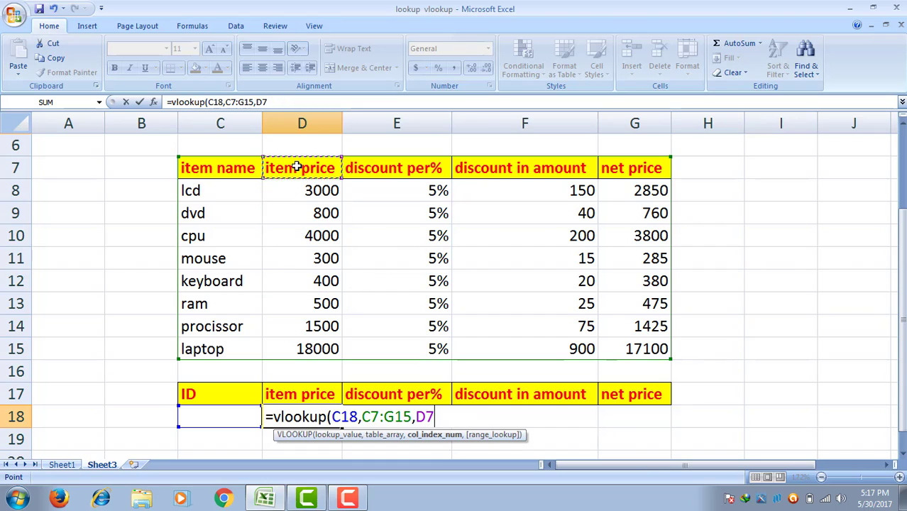
pyautogui.press('BackSpace')
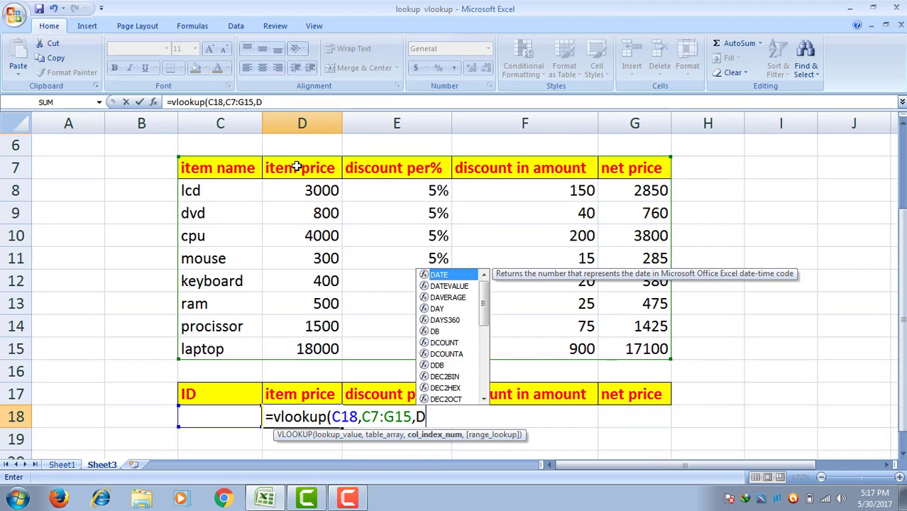
pyautogui.press('BackSpace')
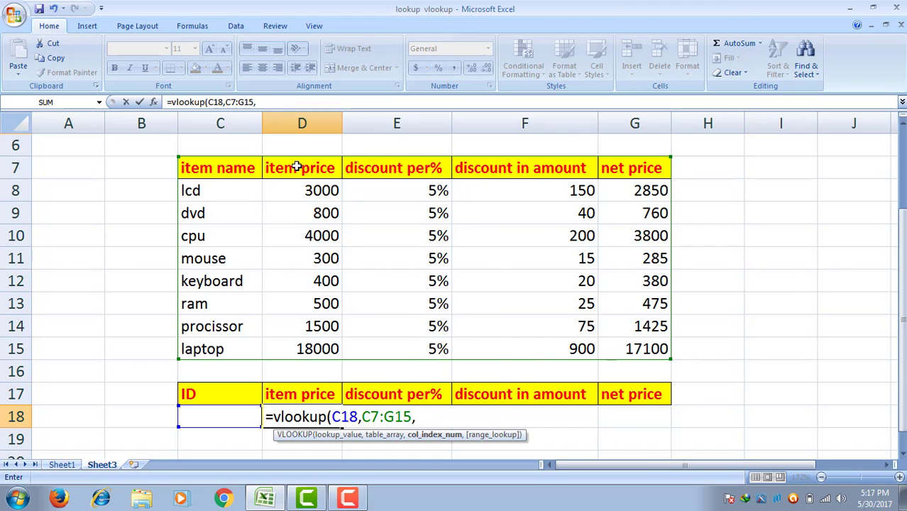
pyautogui.write('2')
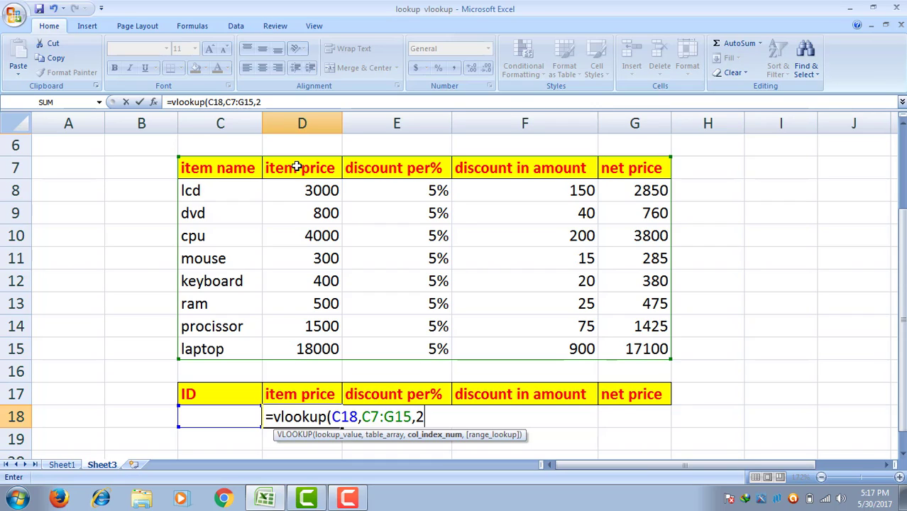
pyautogui.write(',')
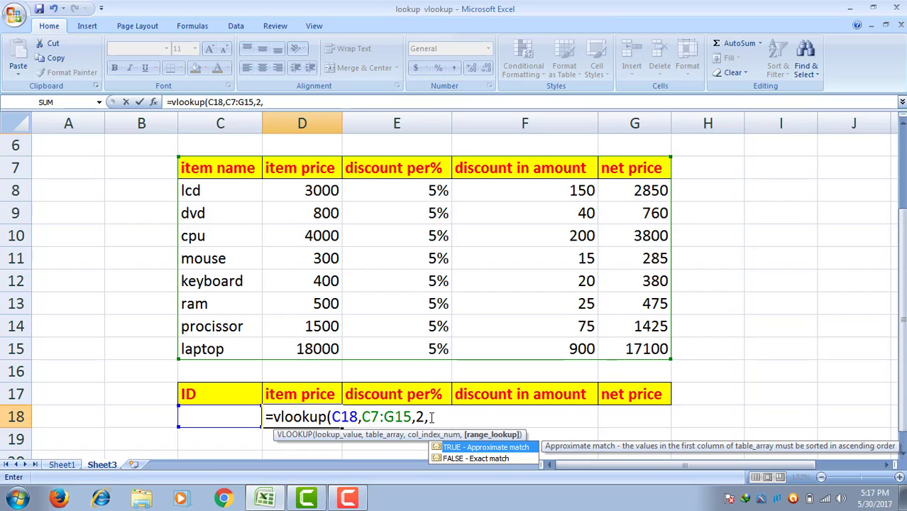
pyautogui.write('false')
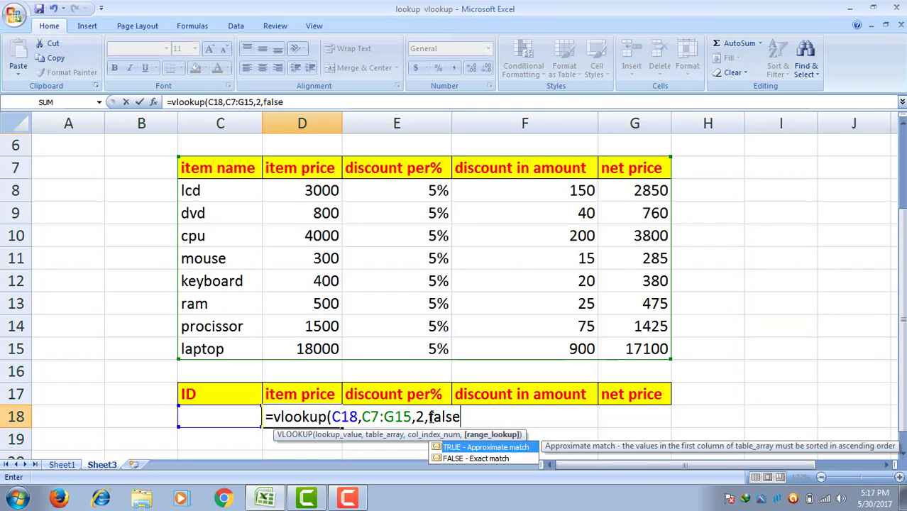
pyautogui.write(')')
pyautogui.press('Return')
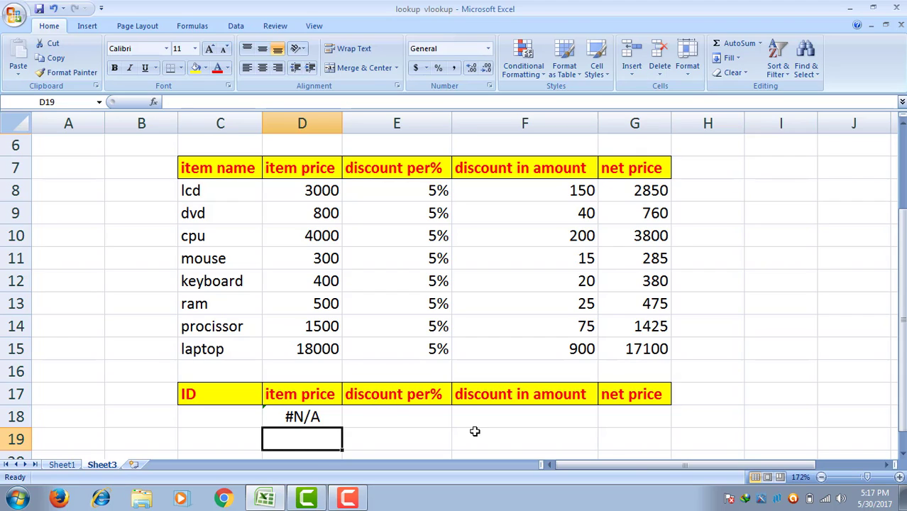
# Make the lookup value and the table's first cell absolute in the D18 formula, as $C$18 and $C$7
pyautogui.click(307, 417)
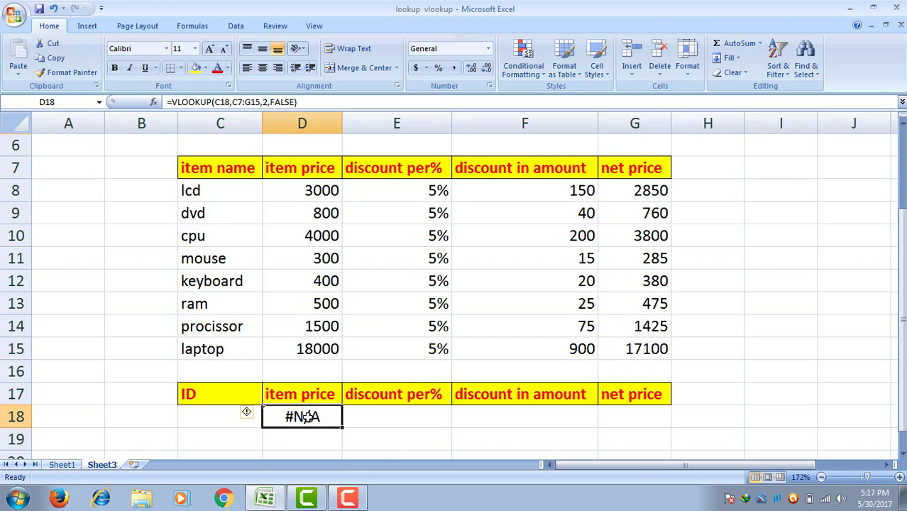
pyautogui.doubleClick(304, 417)
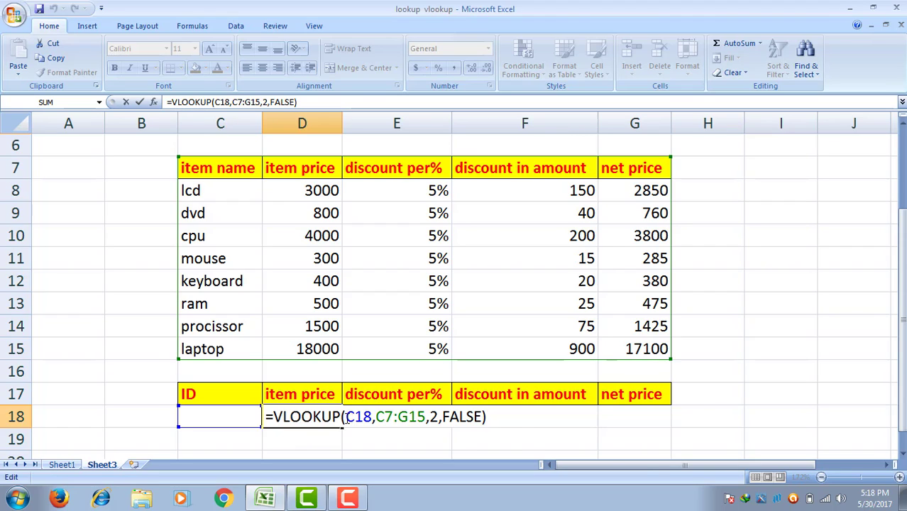
pyautogui.click(346, 418)
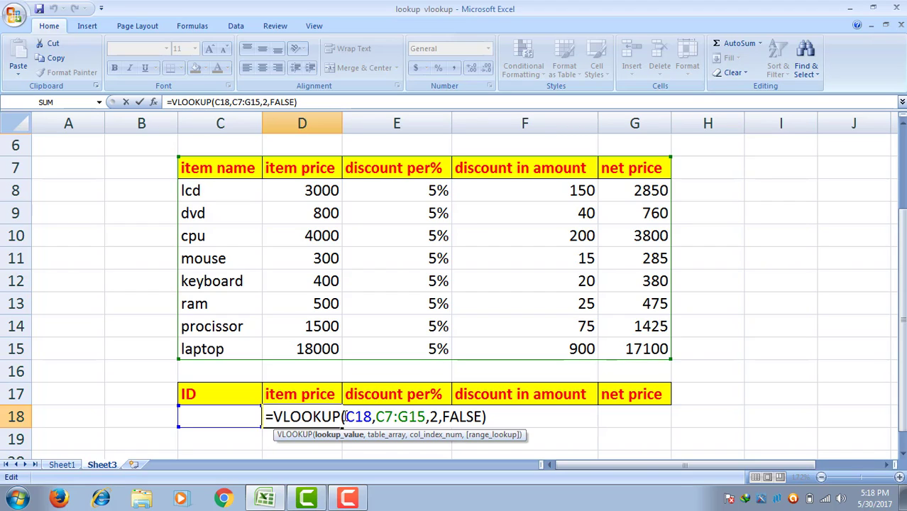
pyautogui.click(365, 434)
pyautogui.press('F4')
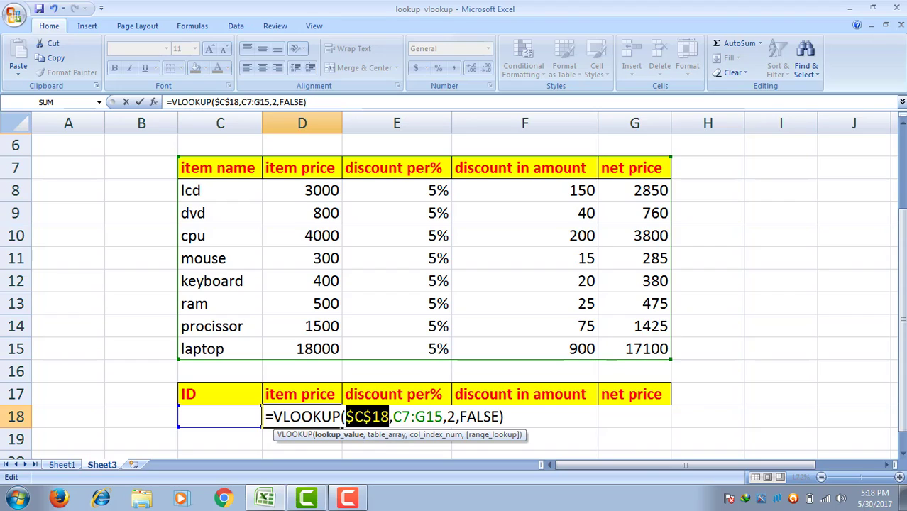
pyautogui.click(393, 417)
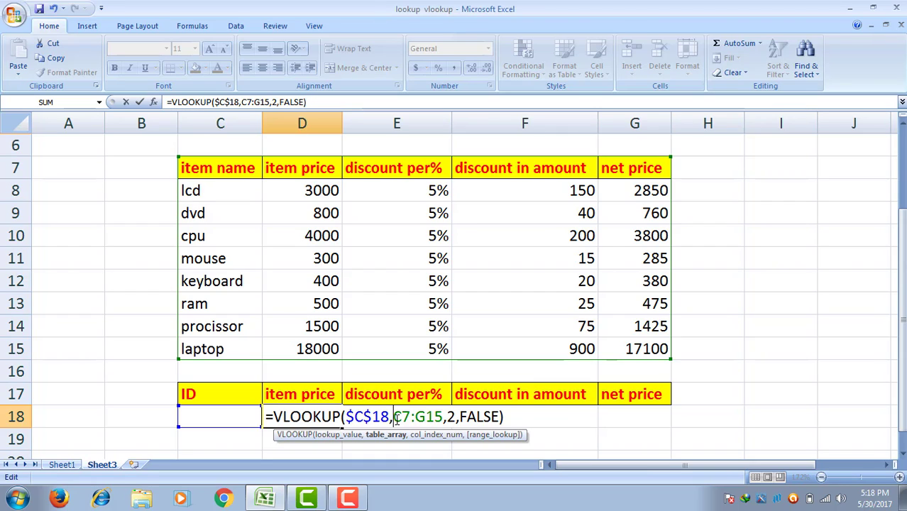
pyautogui.press('F4')
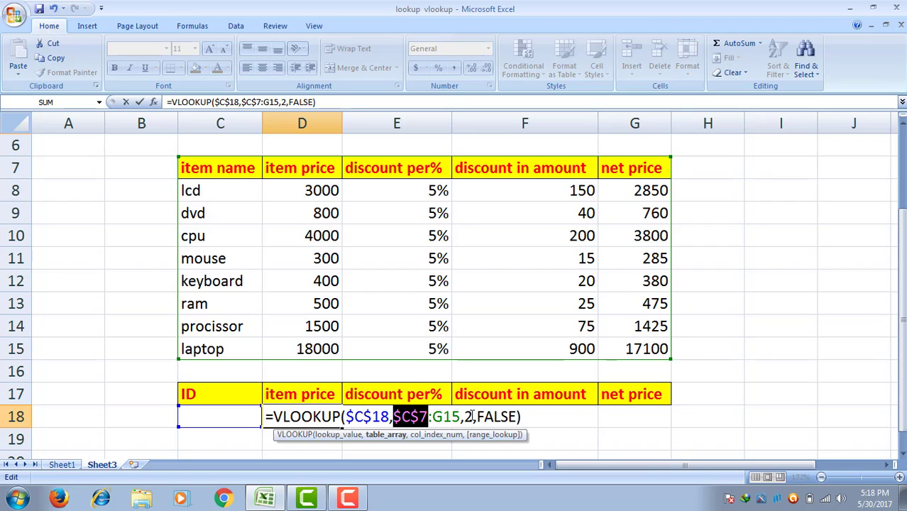
pyautogui.press('Return')
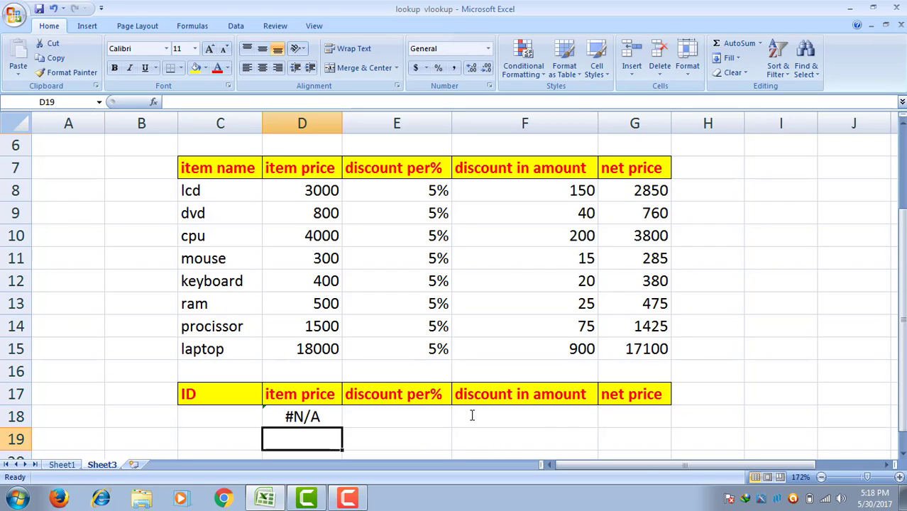
# Fill the D18 formula across to G18 and set the column index in E18 to 3
pyautogui.click(311, 421)
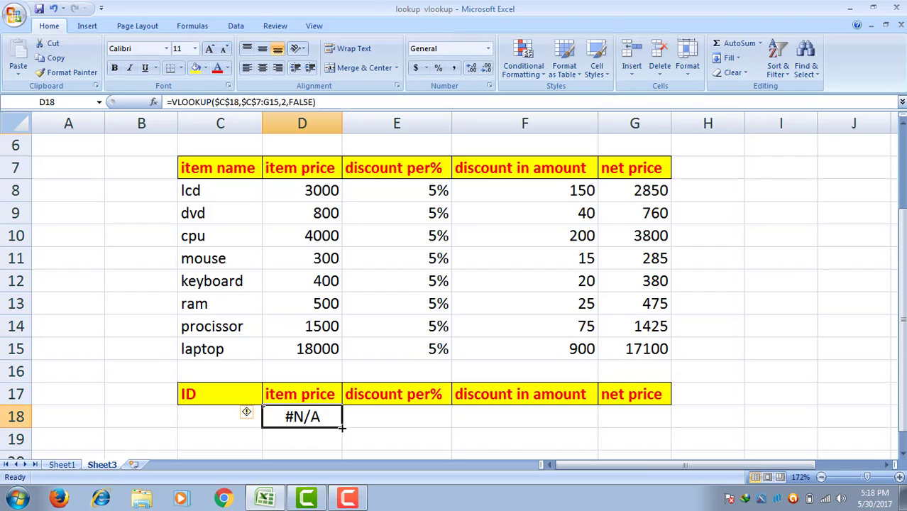
pyautogui.moveTo(341, 428); pyautogui.dragTo(647, 432)
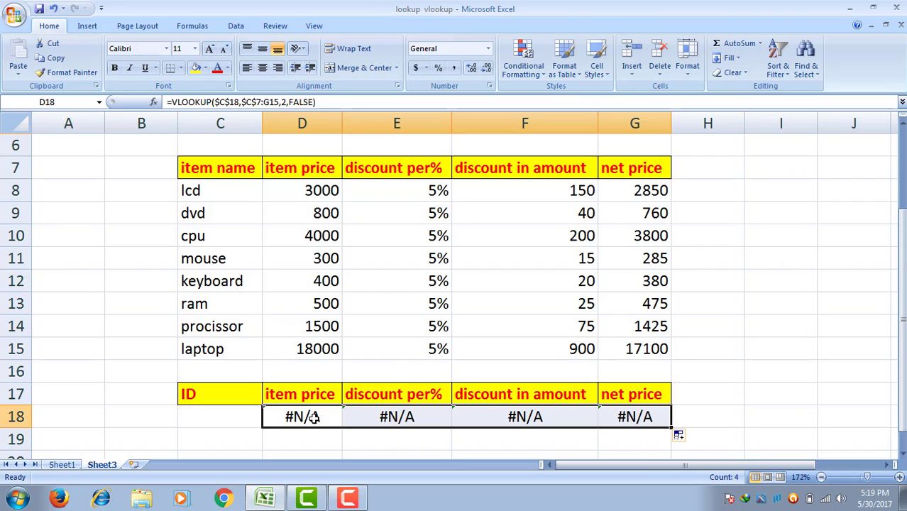
pyautogui.click(381, 417)
pyautogui.doubleClick(383, 417)
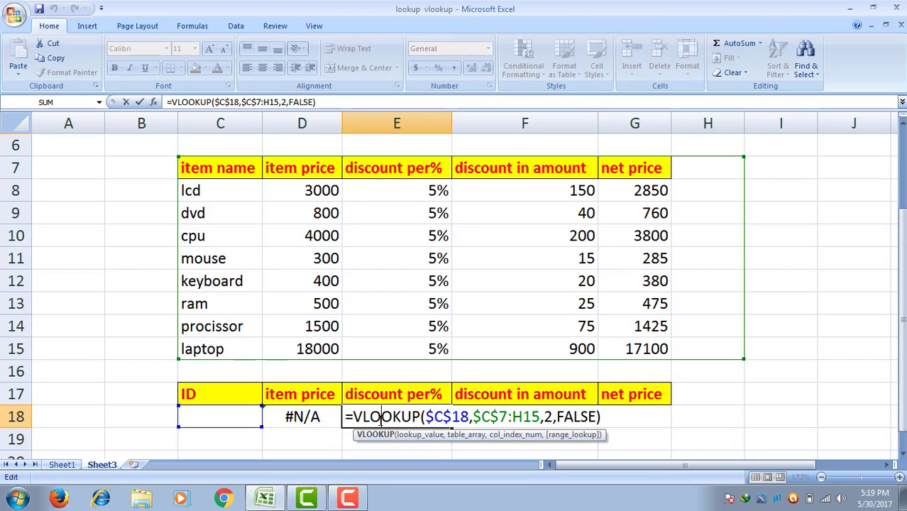
pyautogui.click(552, 416)
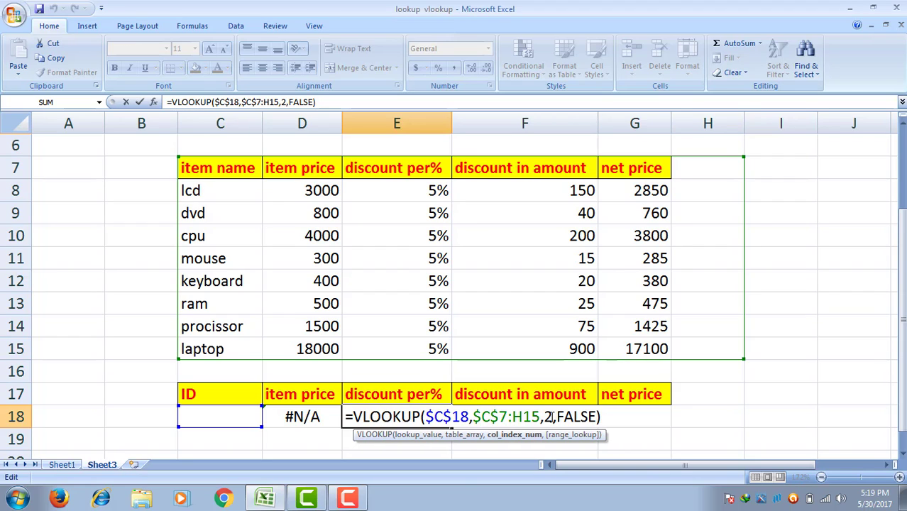
pyautogui.press('BackSpace')
pyautogui.write('3')
pyautogui.press('Return')
# Set the column index of the VLOOKUP formula in F18, under discount in amount, to 4
pyautogui.click(519, 417)
pyautogui.doubleClick(552, 417)
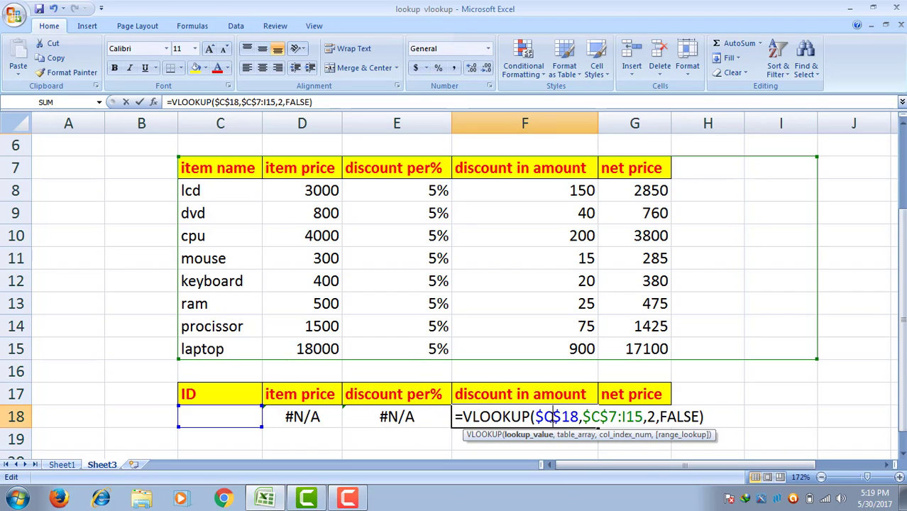
pyautogui.click(655, 419)
pyautogui.press('BackSpace')
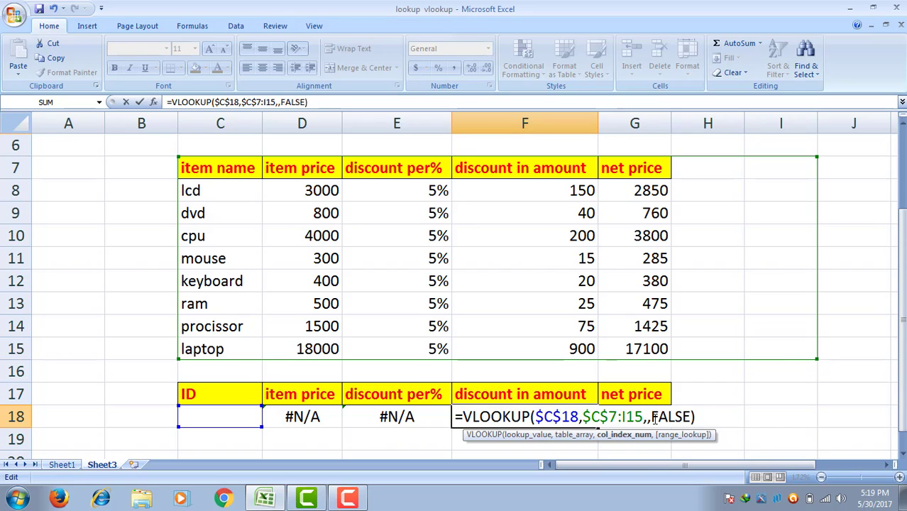
pyautogui.write('4')
pyautogui.press('Return')
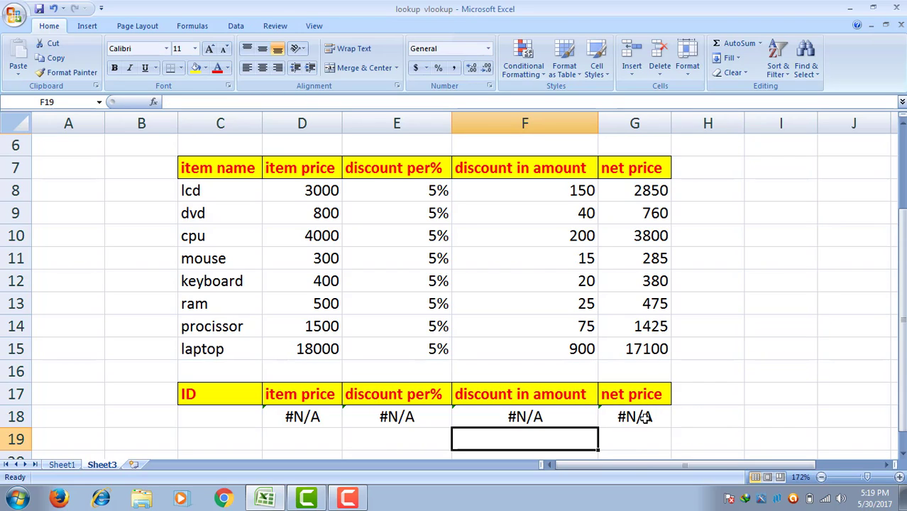
# Set the column index of the VLOOKUP formula in G18, under net price, to 5
pyautogui.doubleClick(642, 417)
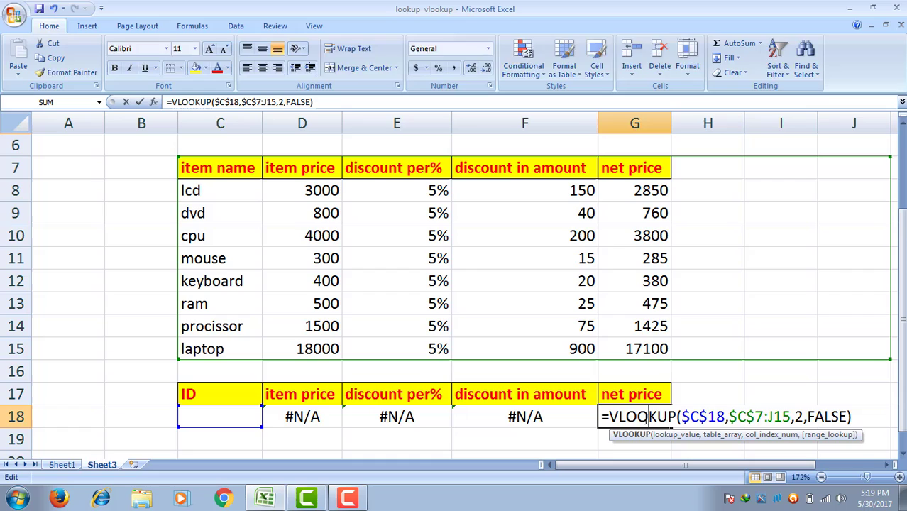
pyautogui.click(800, 417)
pyautogui.press('BackSpace')
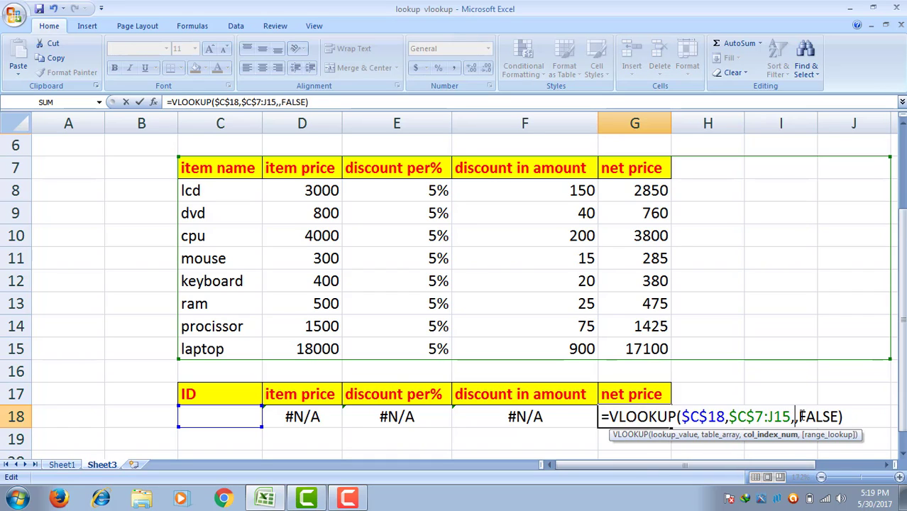
pyautogui.write('5')
pyautogui.press('Return')
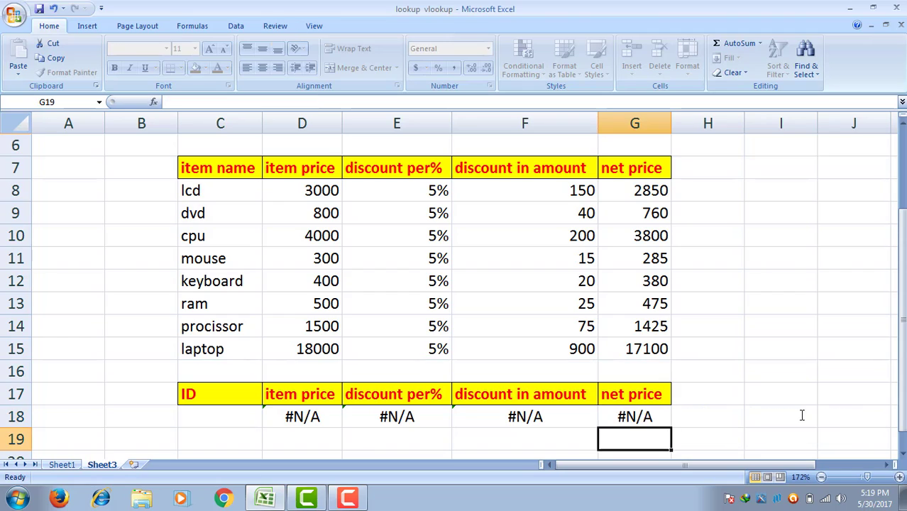
# Enter ram as the lookup item in C18 under the ID heading
pyautogui.click(213, 415)
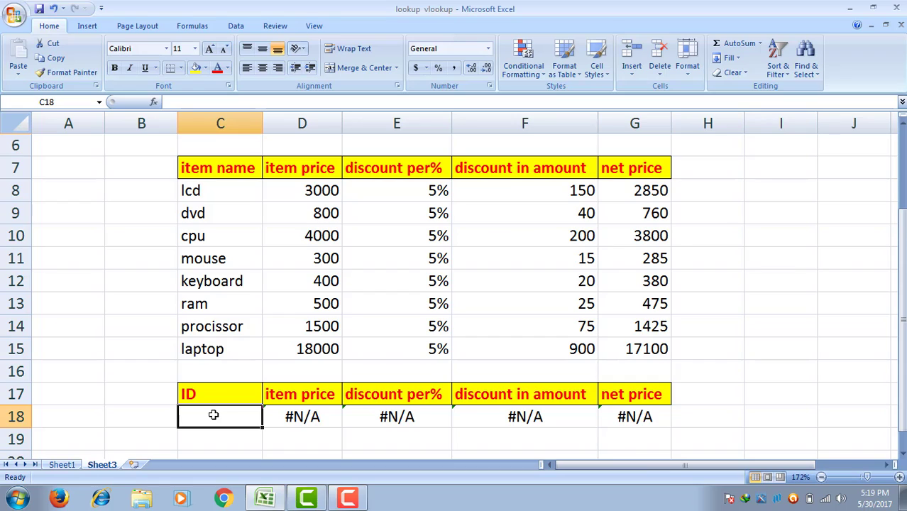
pyautogui.write('ram')
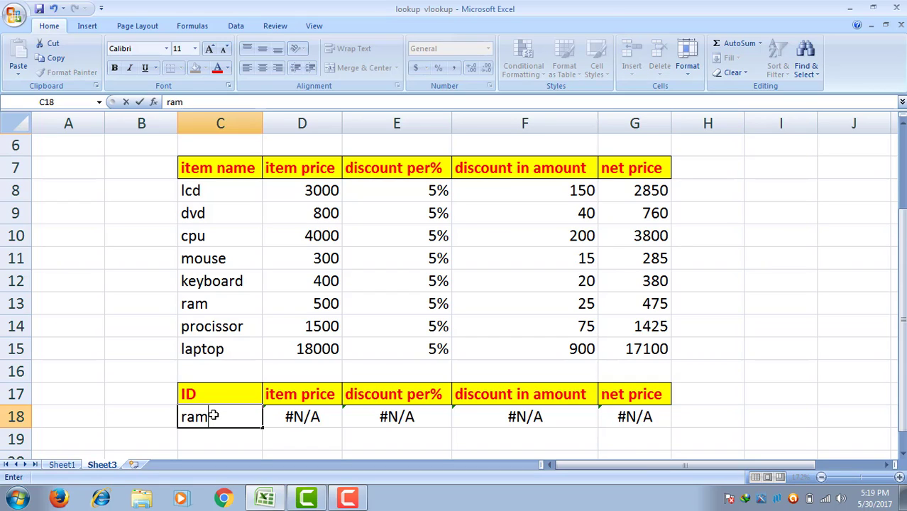
pyautogui.press('Return')
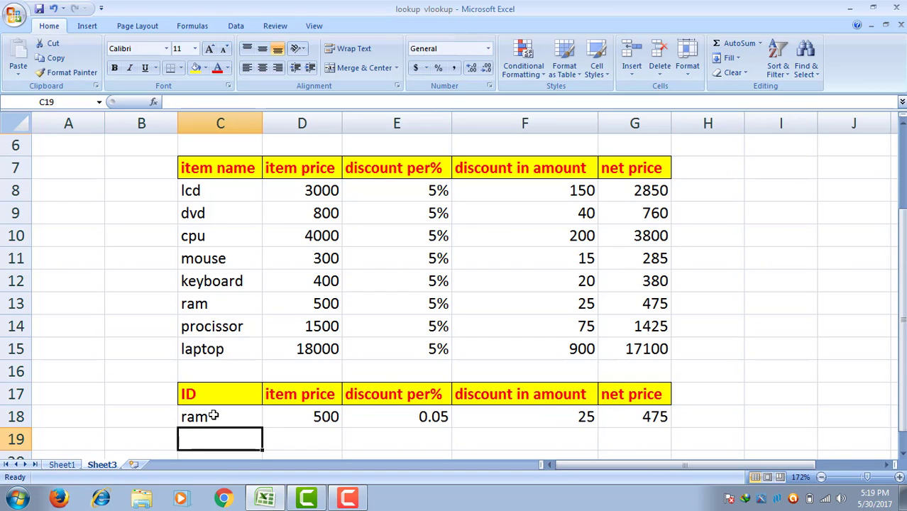
# Format the discount percentage result in E18 as Percentage with no decimal places
pyautogui.click(390, 415)
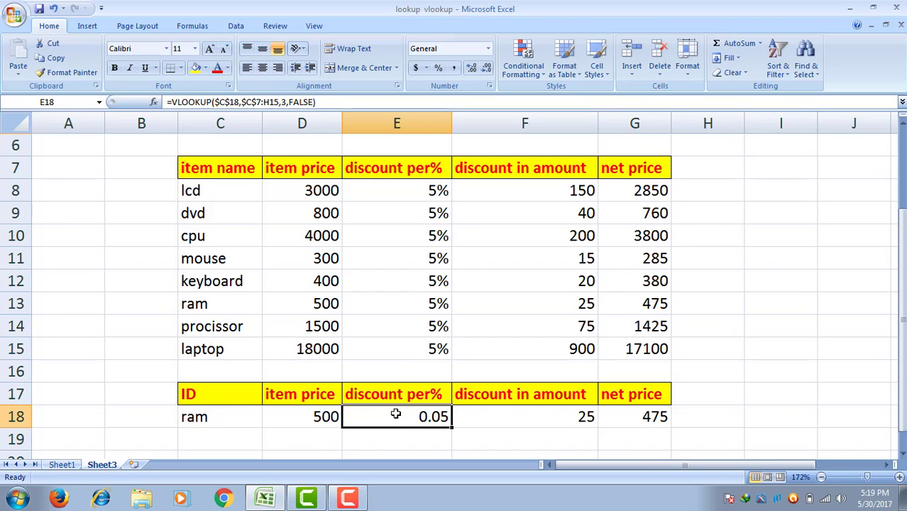
pyautogui.click(489, 49)
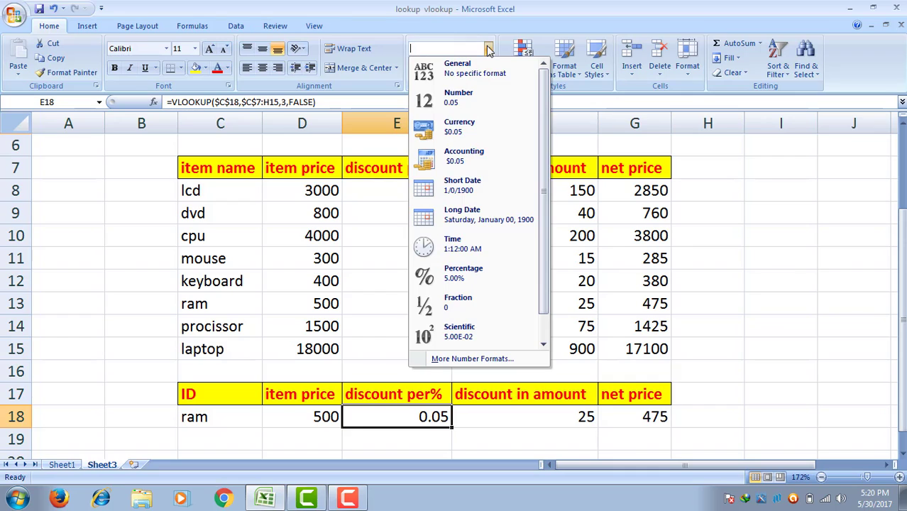
pyautogui.click(460, 278)
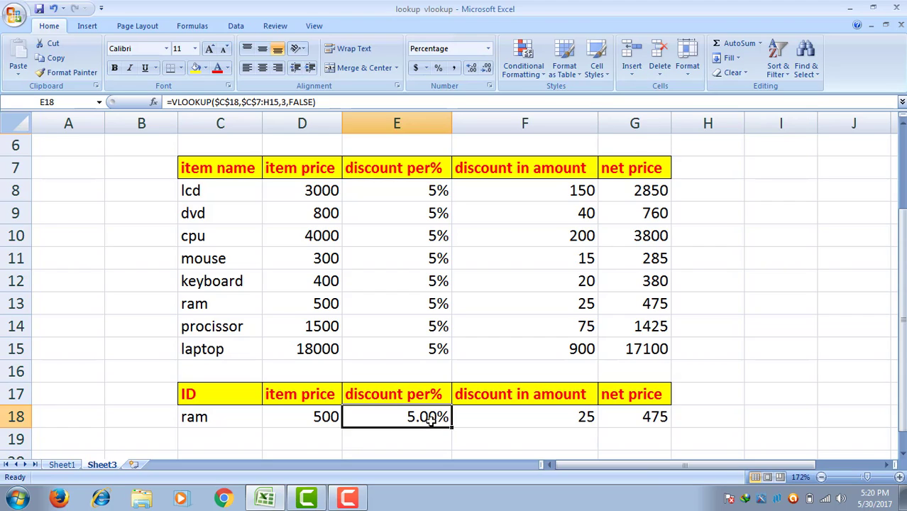
pyautogui.click(487, 73)
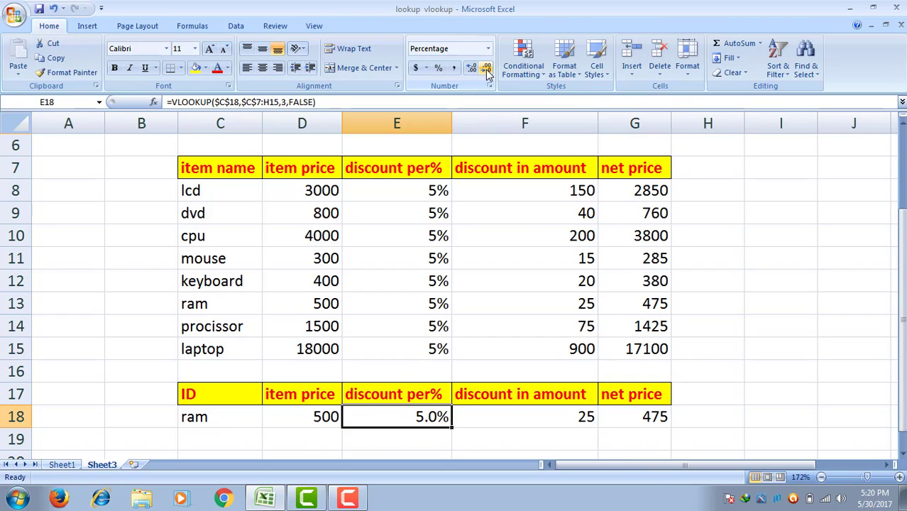
pyautogui.click(487, 73)
# Replace the lookup item in C18 under the ID heading with laptop
pyautogui.click(240, 419)
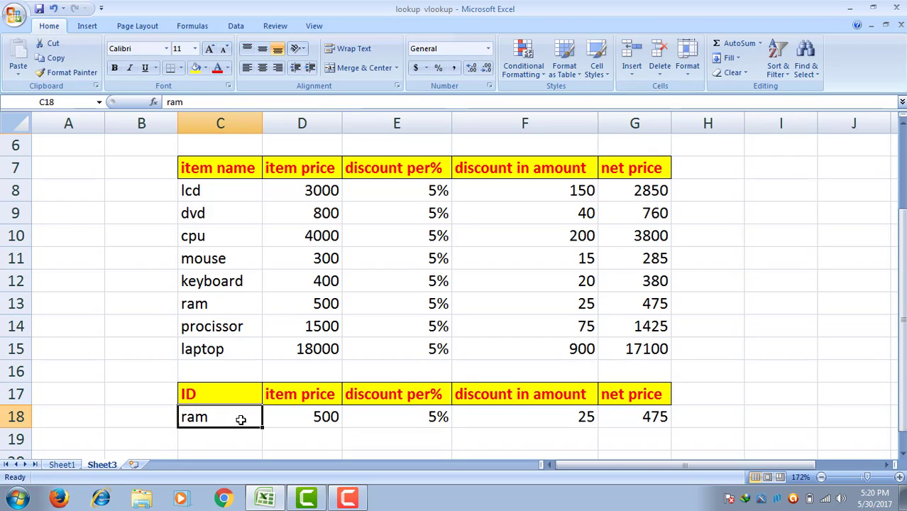
pyautogui.press('BackSpace')
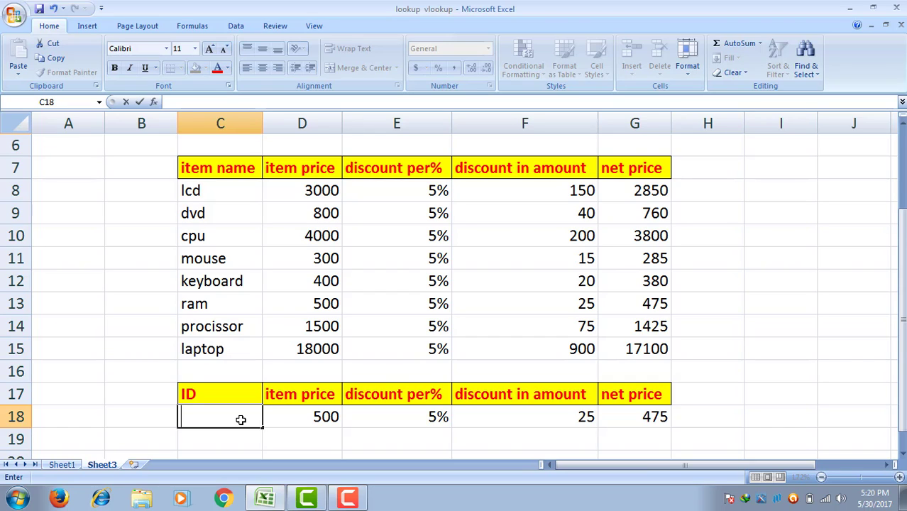
pyautogui.write('laptop')
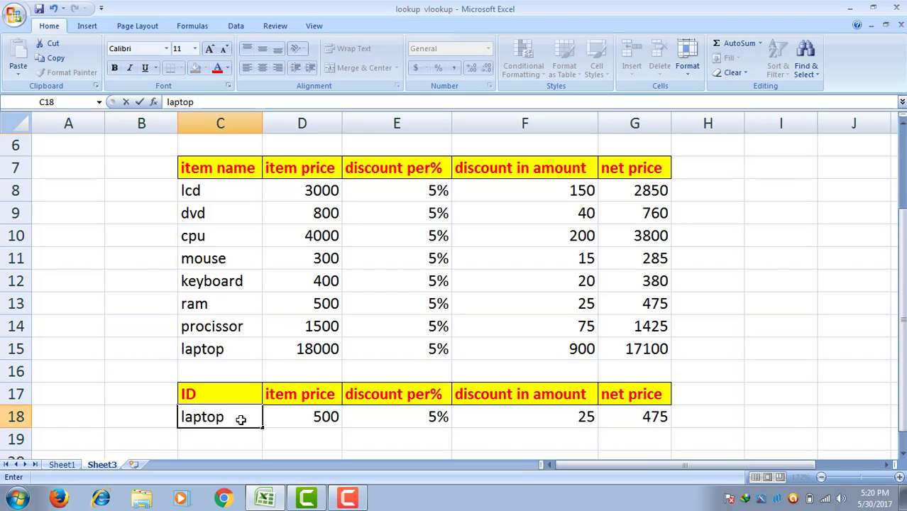
pyautogui.press('Return')
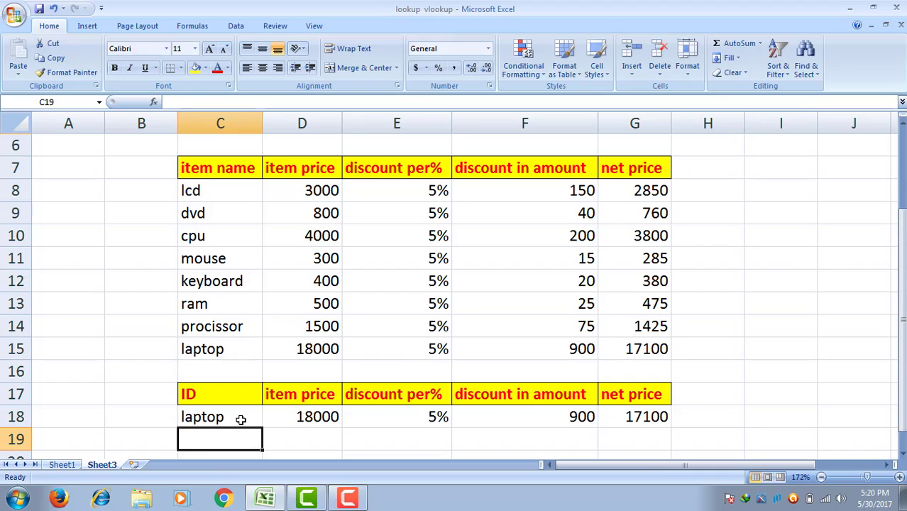